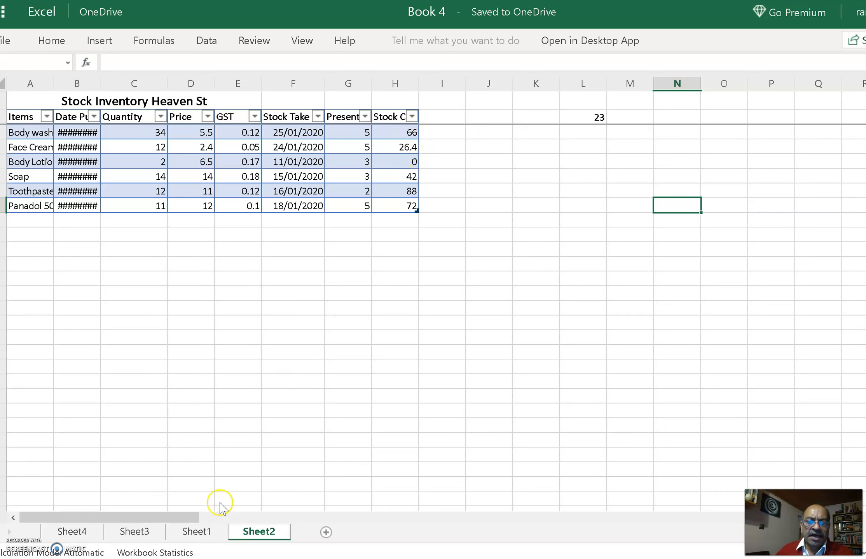
Review the Hell Street inventory on Sheet1 and the Heaven St inventory on Sheet2, then return to Sheet1.
left_click(209, 535)
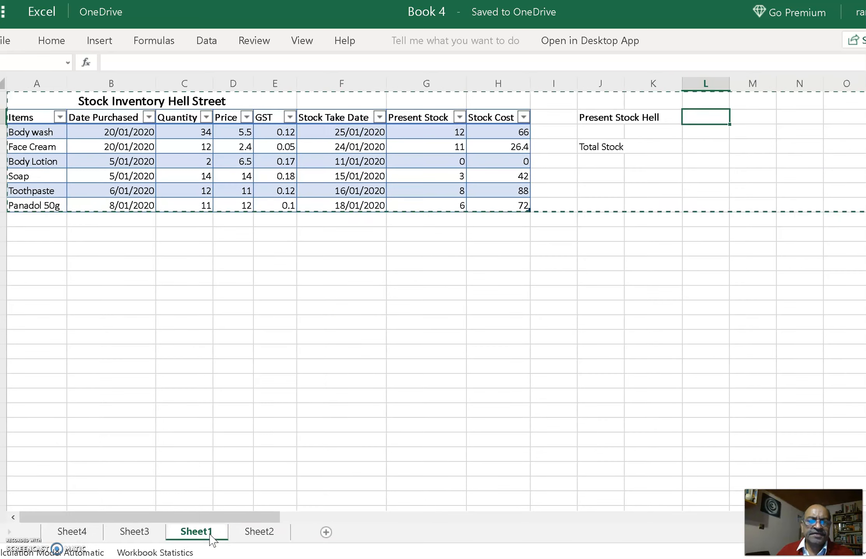
left_click(332, 380)
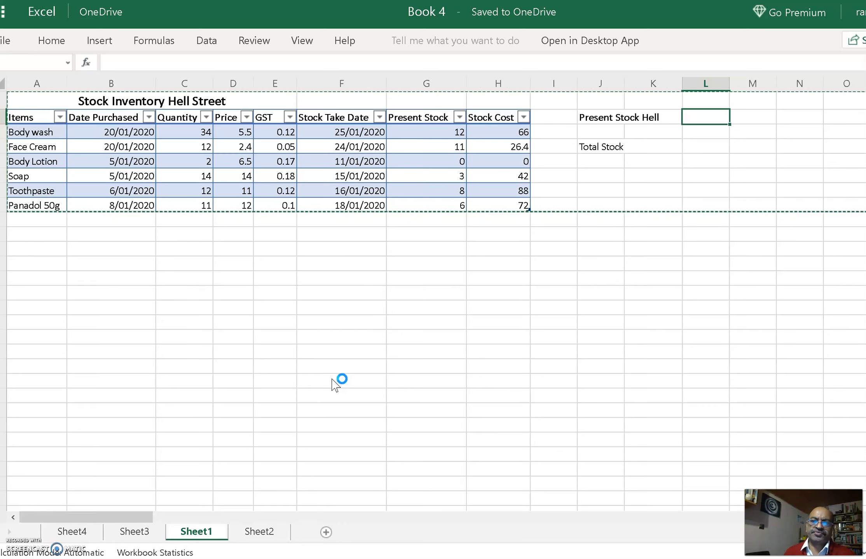
left_click(333, 380)
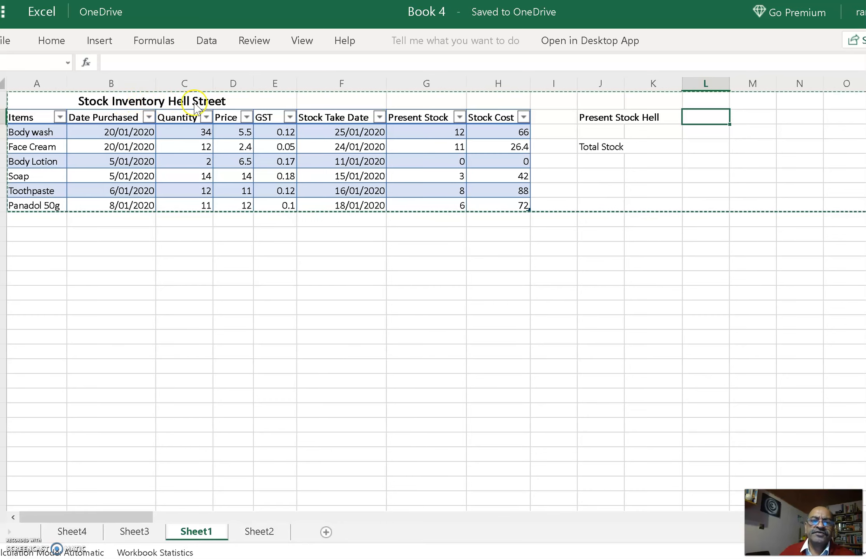
left_click(259, 533)
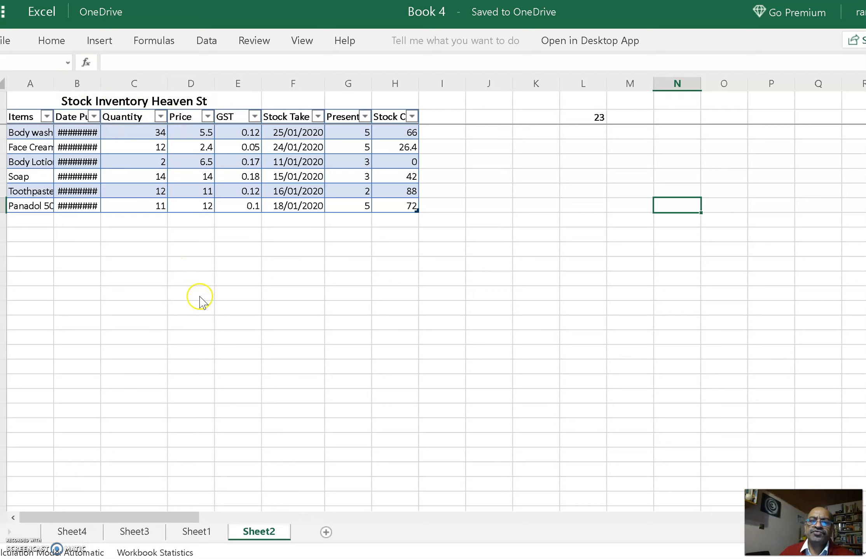
left_click(193, 533)
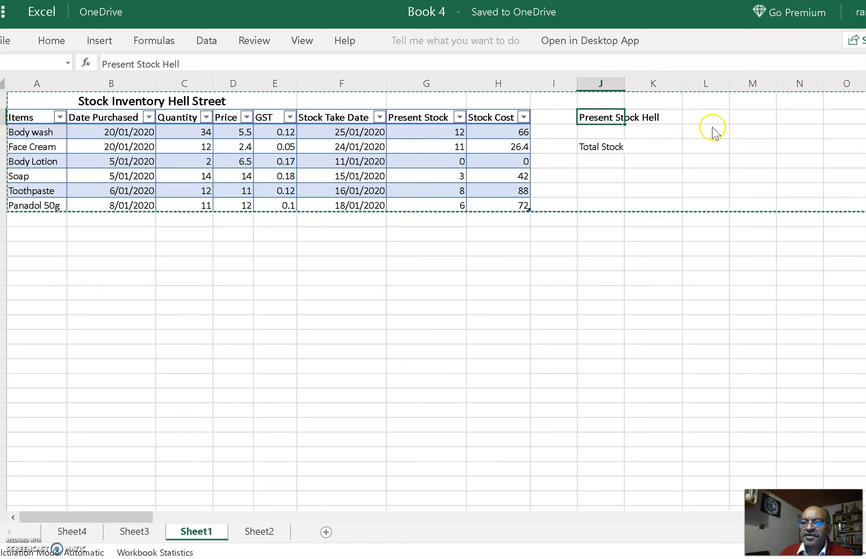
left_click(703, 118)
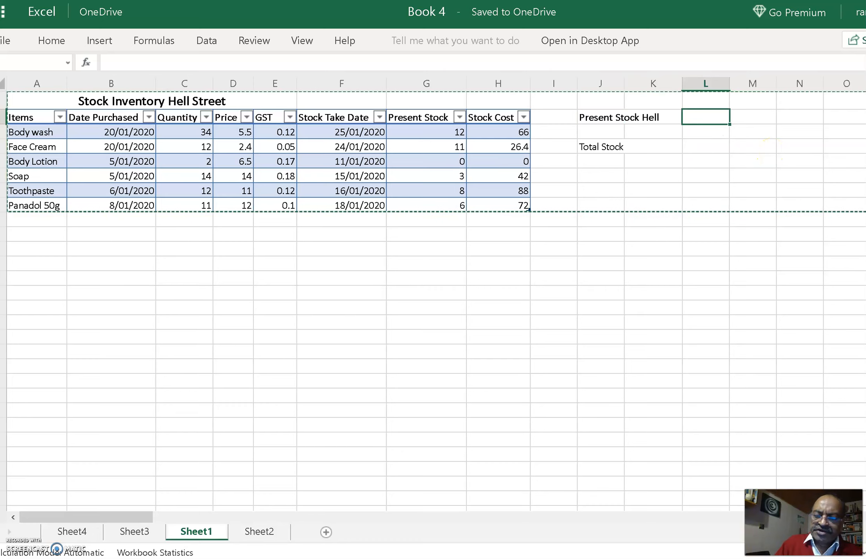
type("=")
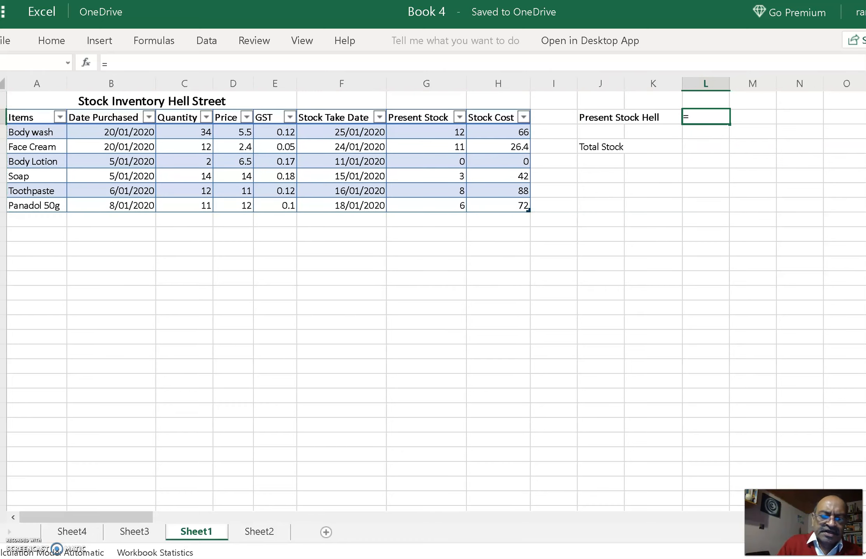
type("SUM")
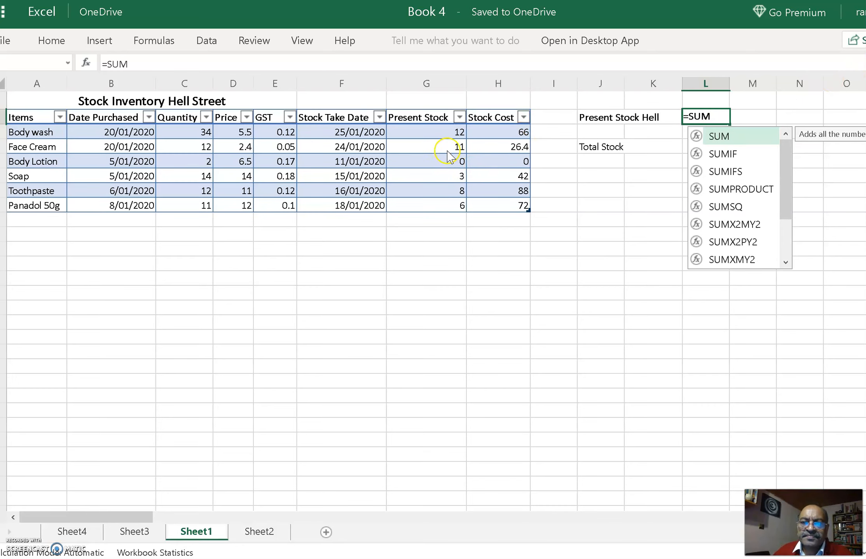
left_click(449, 130)
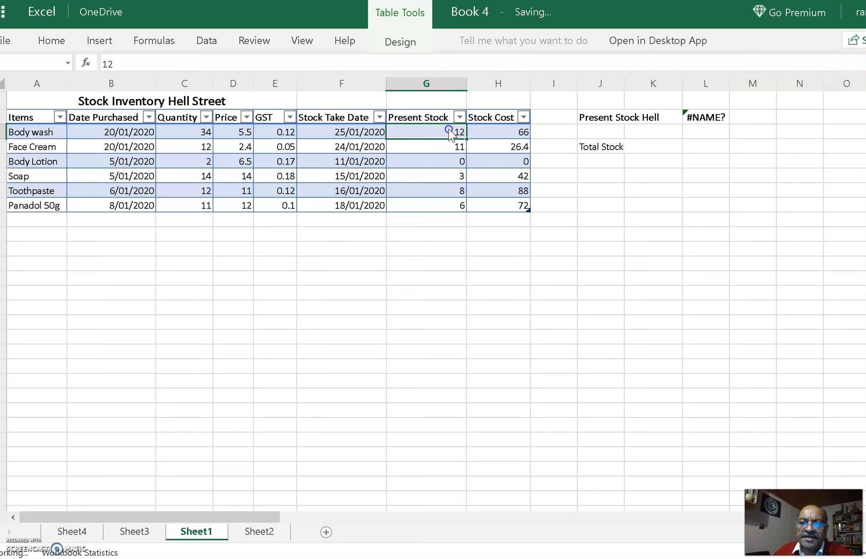
left_click_drag(446, 147, 442, 208)
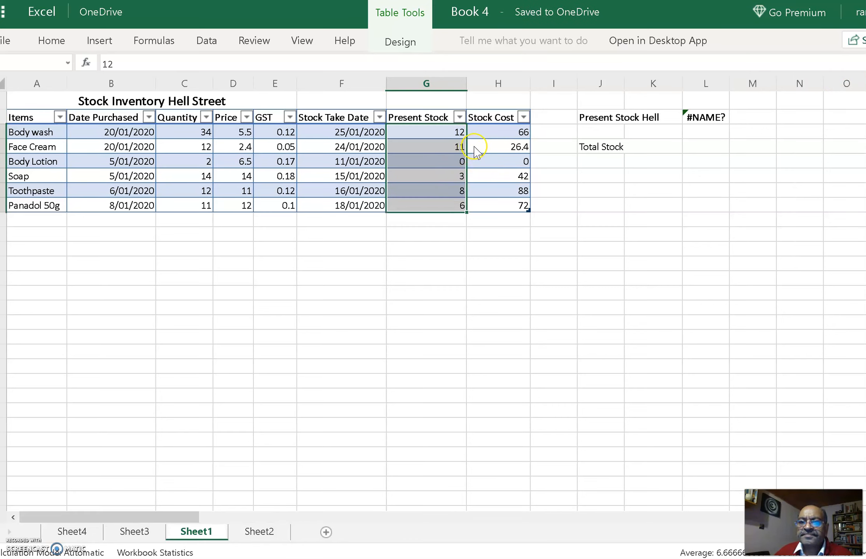
Clear cell L2 beside Present Stock Hell and total the Present Stock column there with a SUM of G3:G8.
left_click(719, 117)
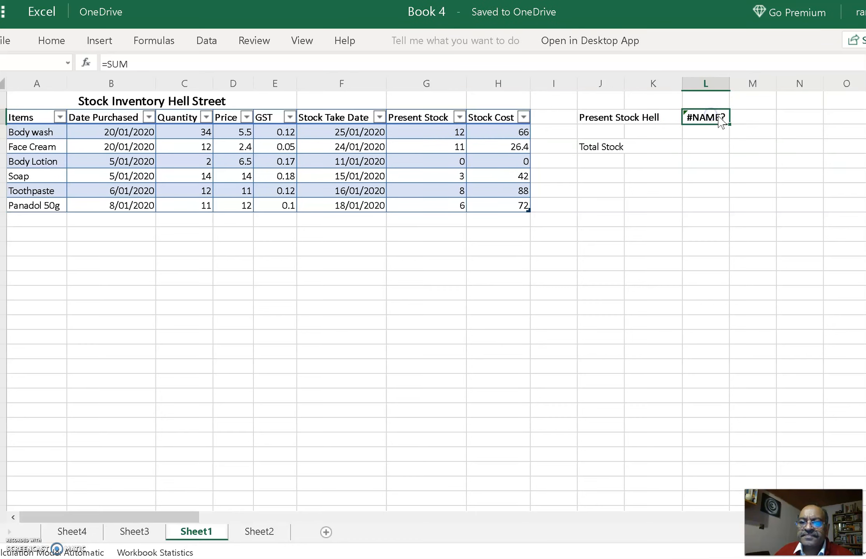
key("BackSpace")
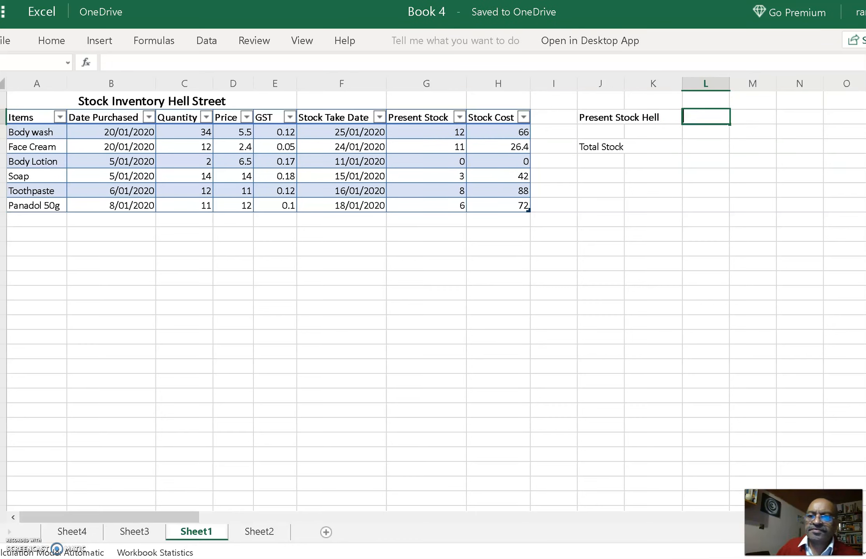
type("=")
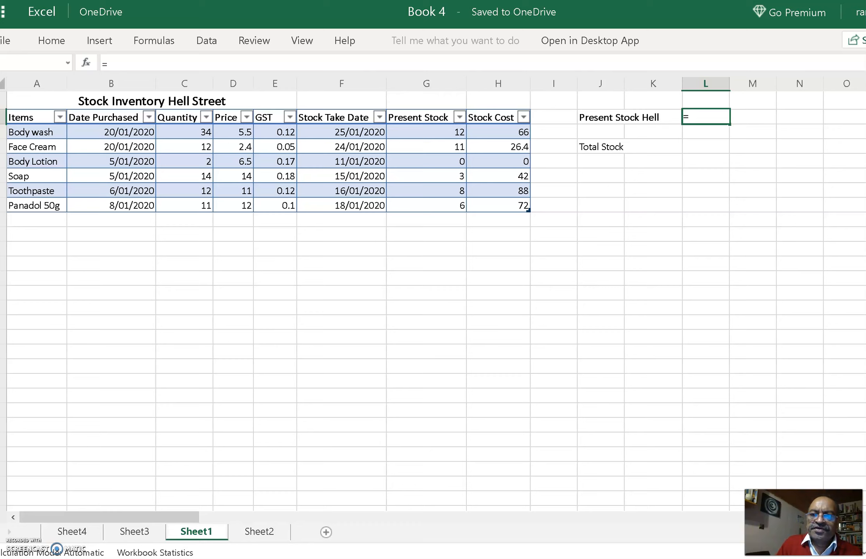
type("SUM")
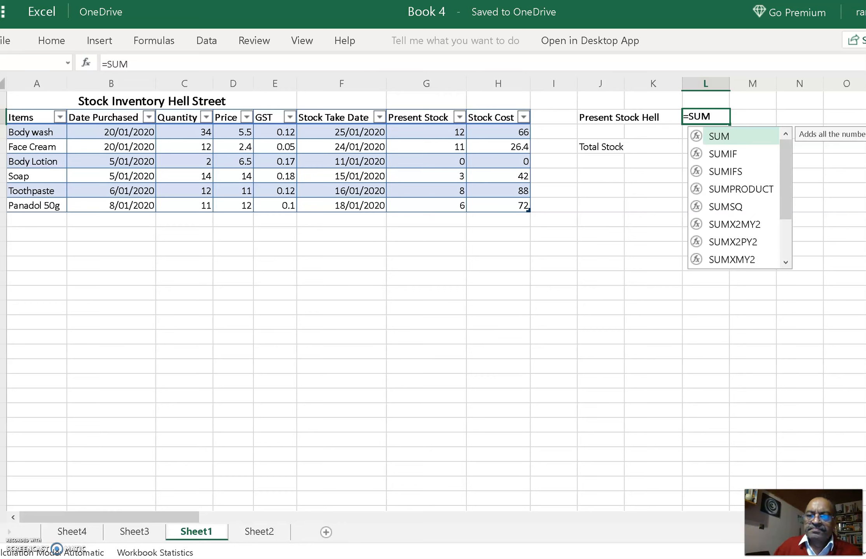
double_click(720, 137)
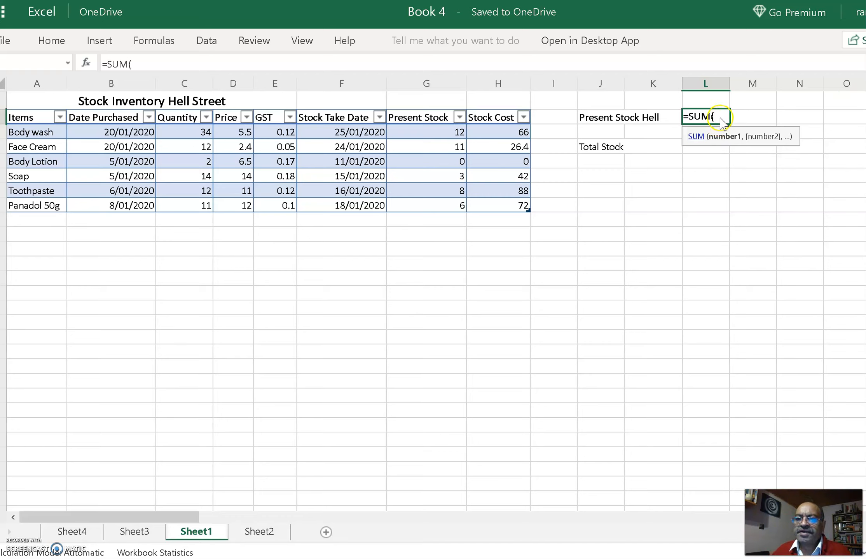
left_click(441, 131)
left_click_drag(441, 131, 441, 208)
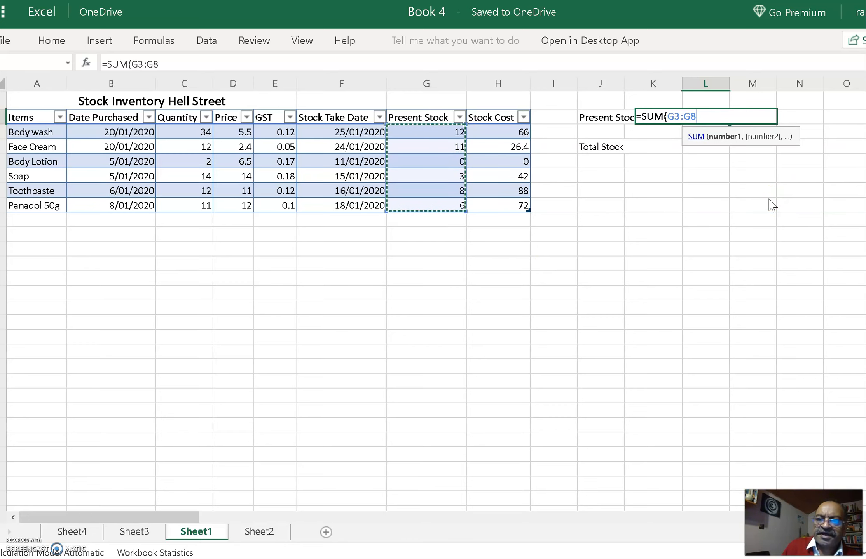
key("Return")
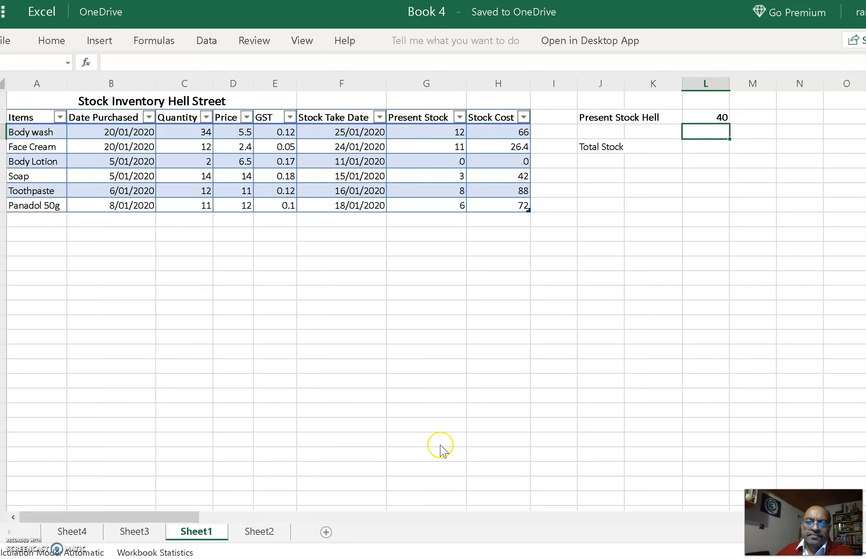
left_click(697, 149)
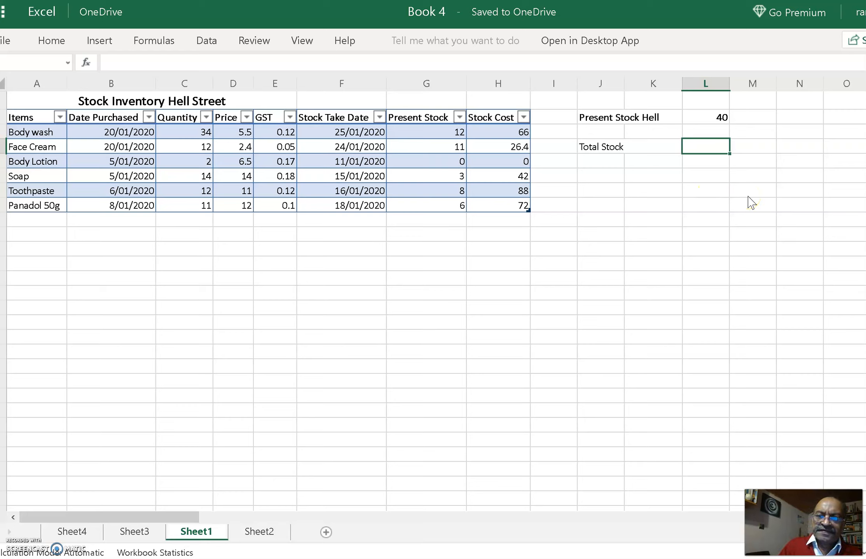
type("=")
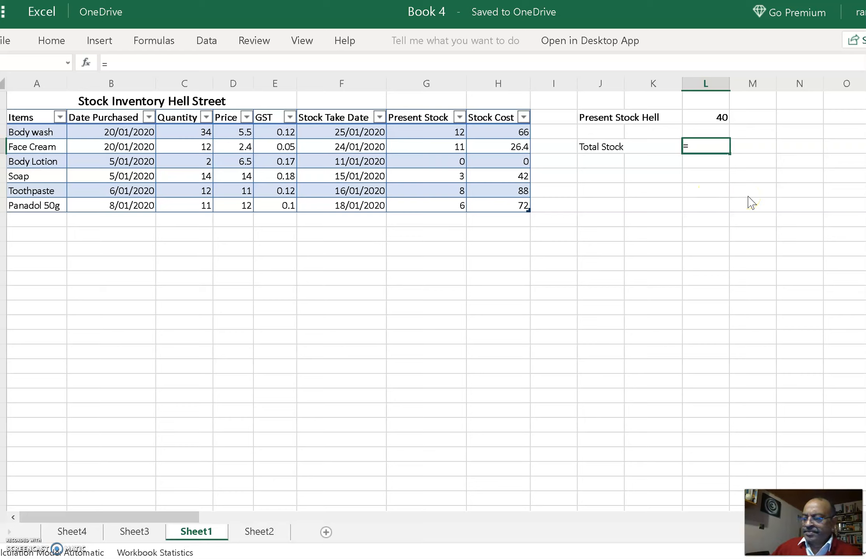
key("Escape")
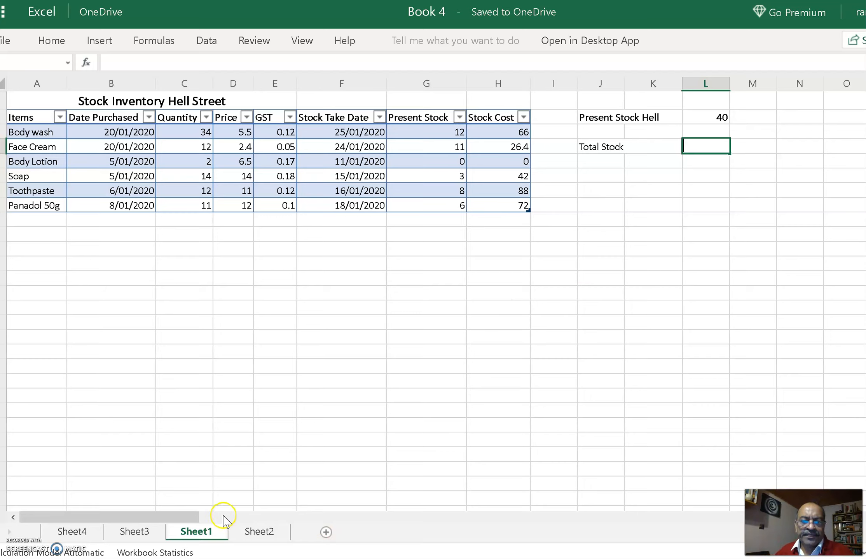
Enter the label "Present Stock Heaven" in cell J2 of Sheet2.
left_click(259, 532)
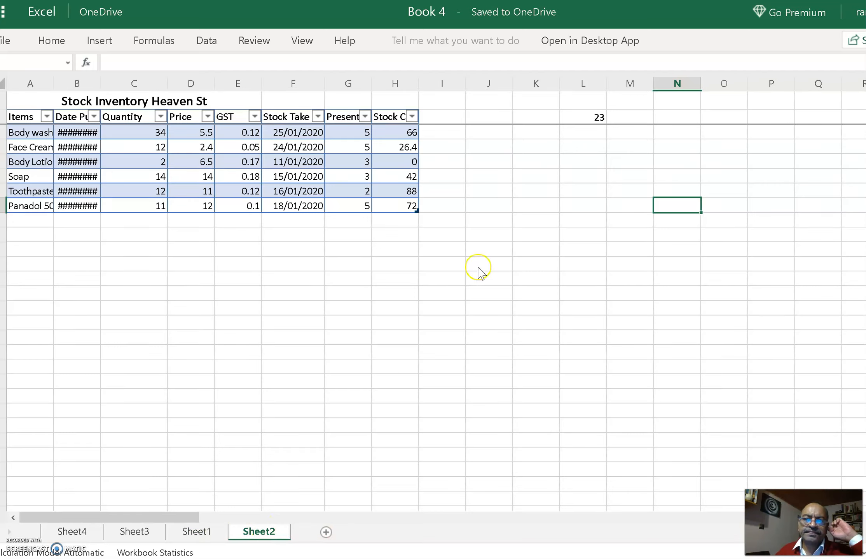
left_click(525, 119)
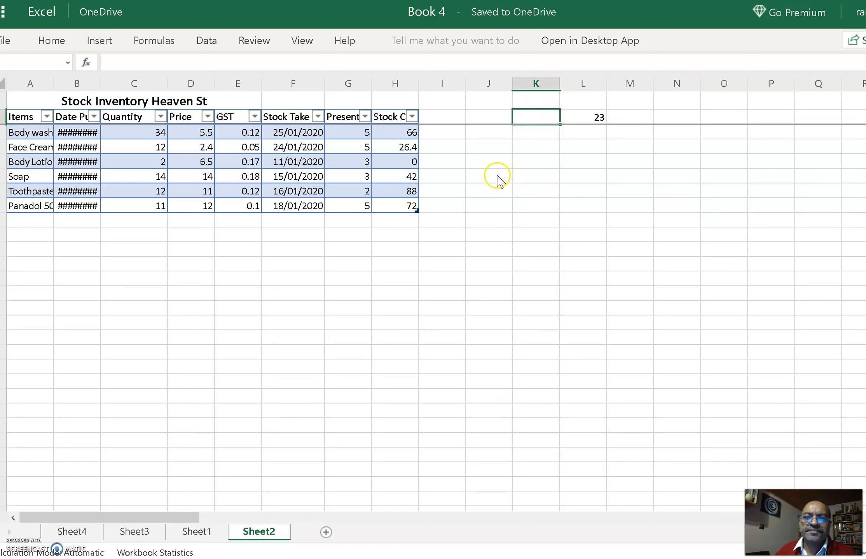
left_click(495, 123)
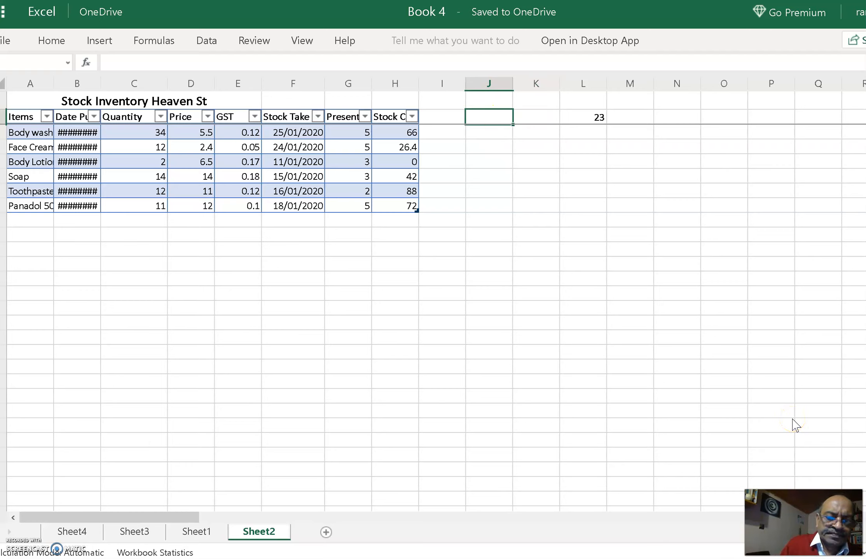
type("Prese")
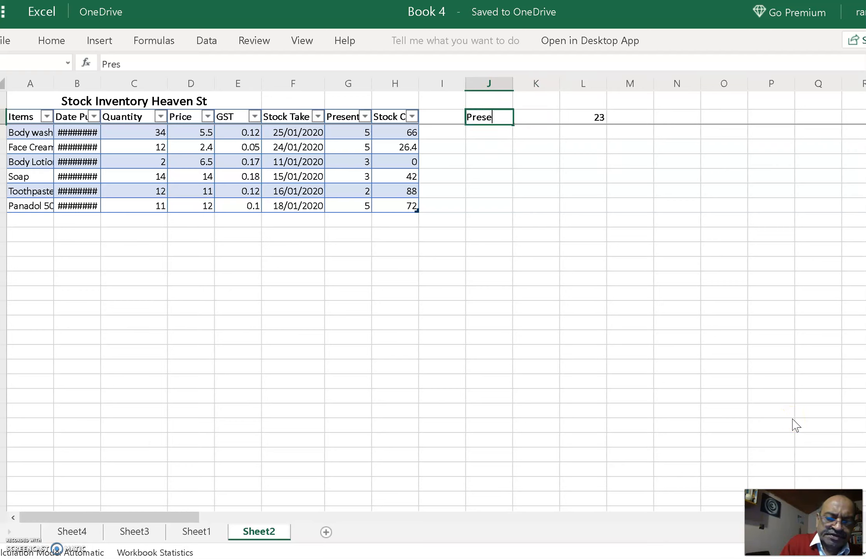
type("nt S")
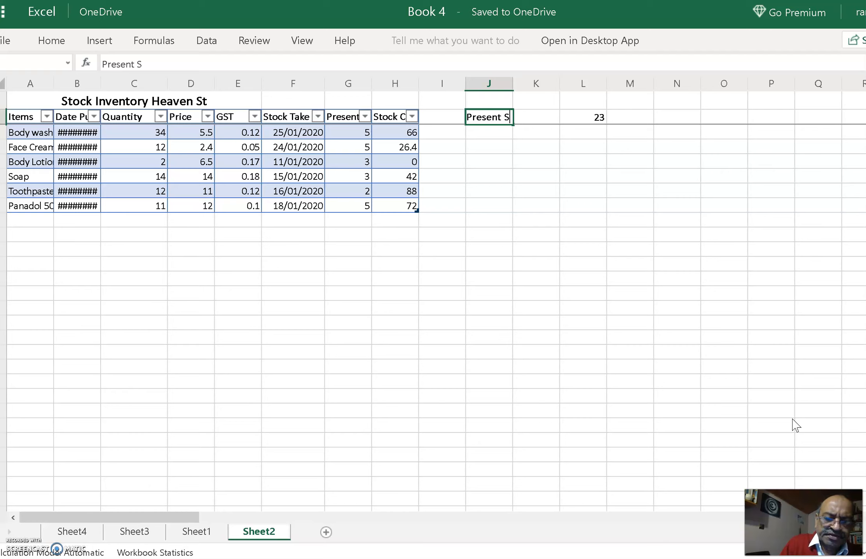
type("tock")
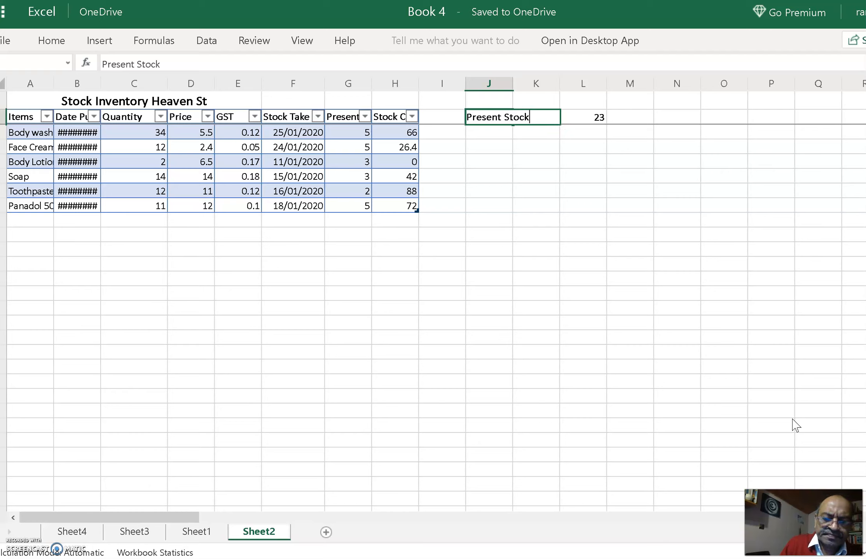
type(" Heaven")
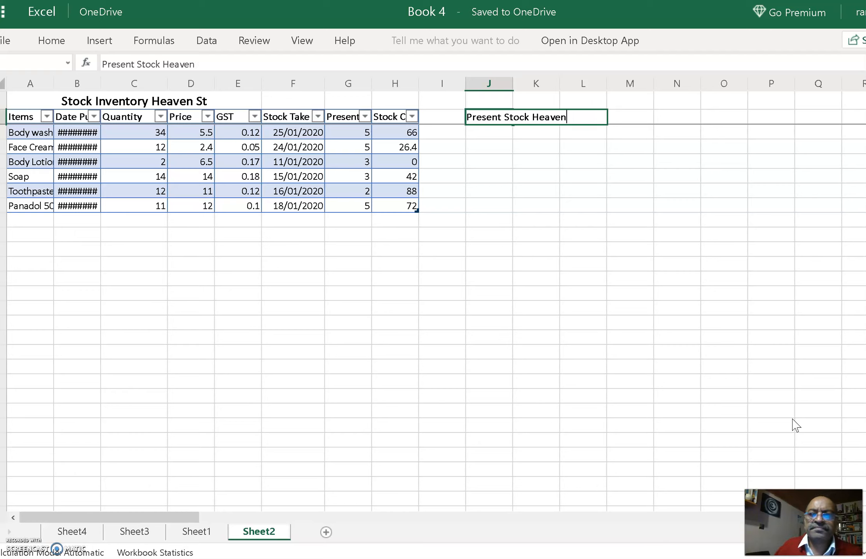
left_click(533, 223)
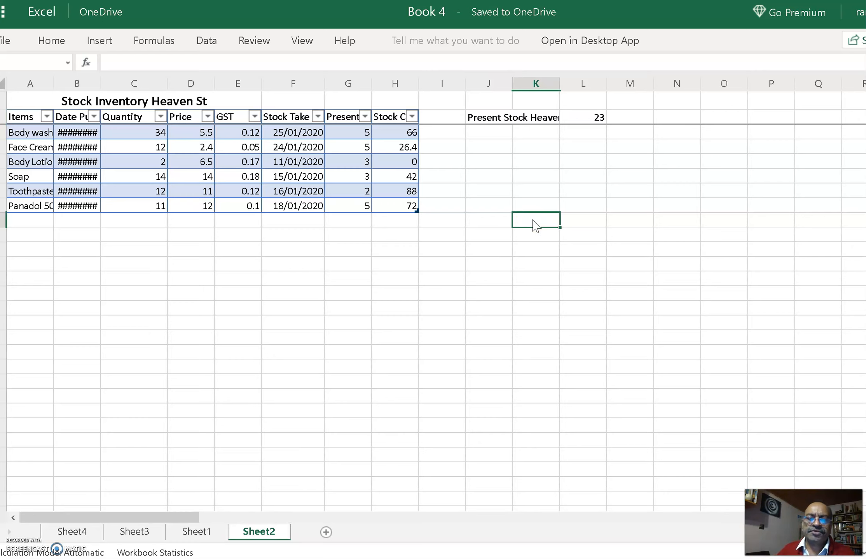
Clear cell L2 on Sheet2 and re-enter the Heaven present stock total as a SUM of G3:G8.
left_click(596, 118)
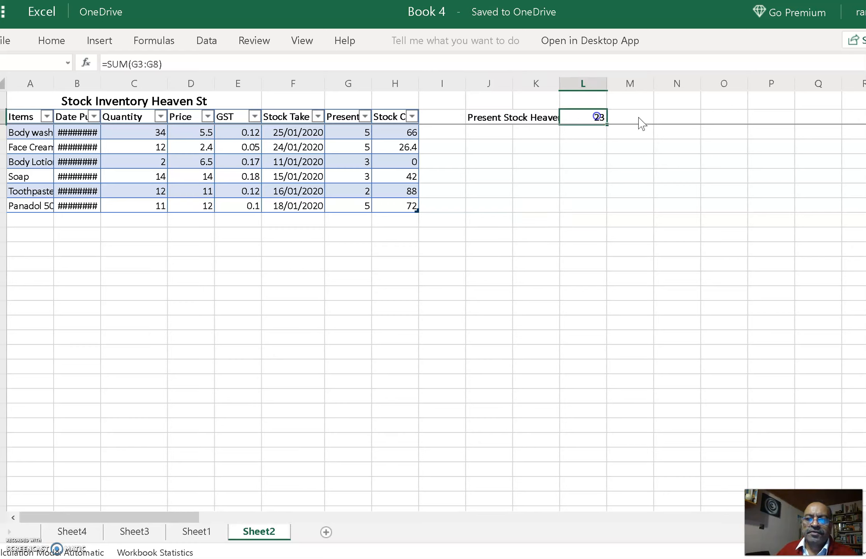
key("Delete")
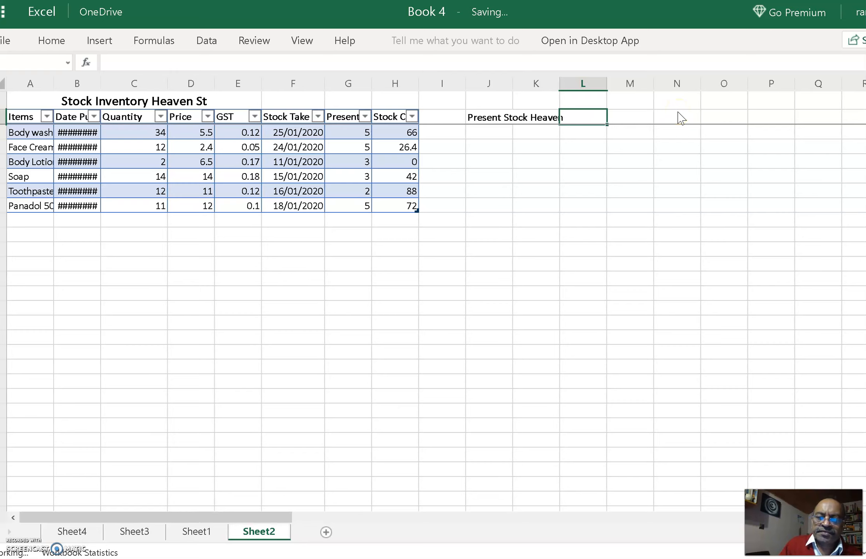
type("=")
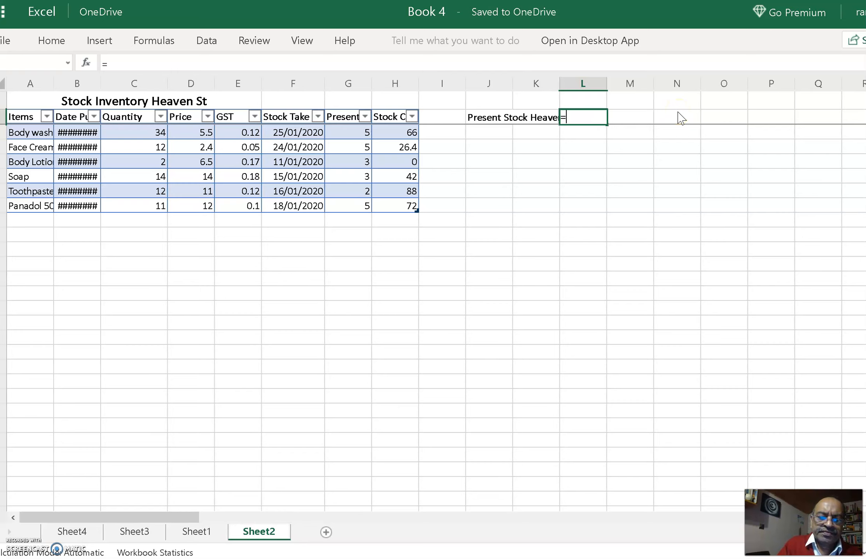
type("SUM")
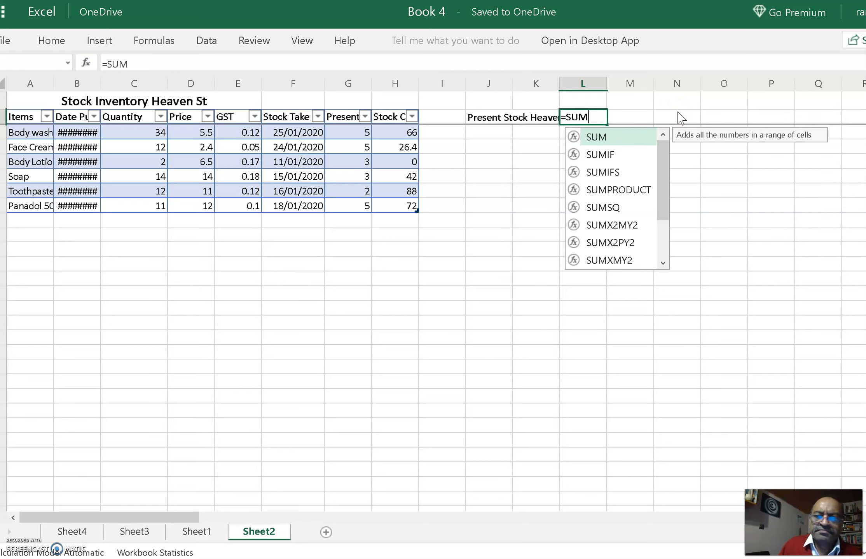
double_click(626, 138)
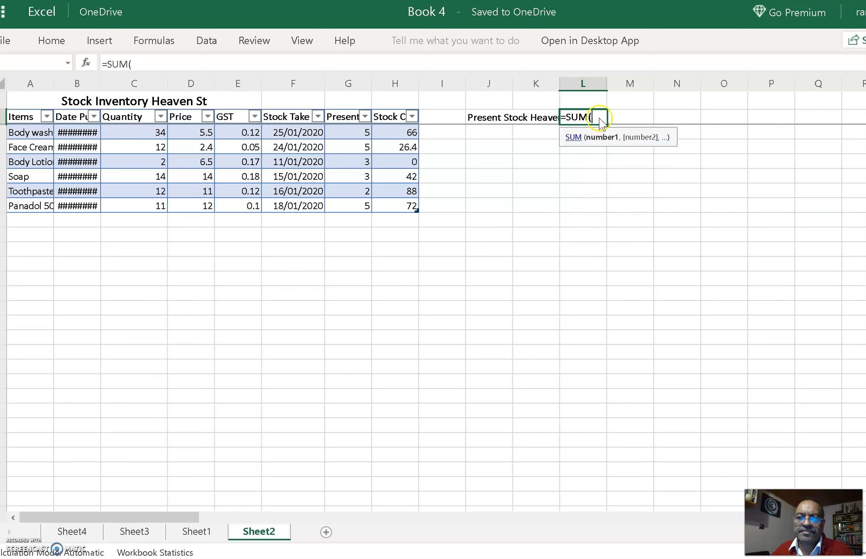
left_click_drag(360, 133, 358, 210)
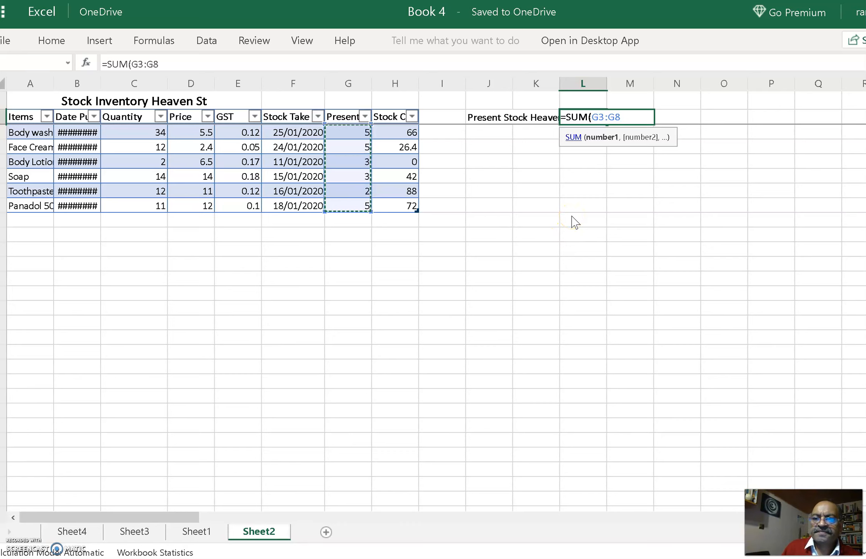
key("Return")
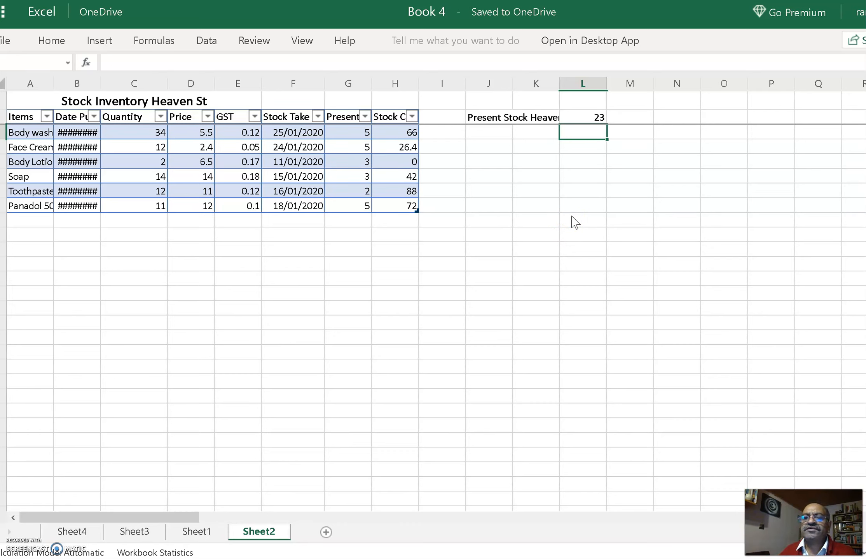
Return to Sheet1 and re-enter the label "Total Stock" in cell J4.
left_click(595, 88)
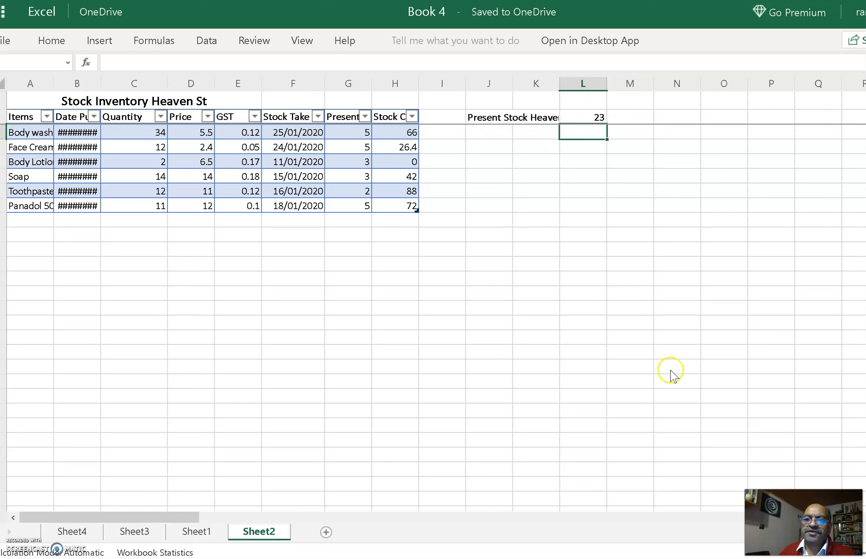
left_click(190, 533)
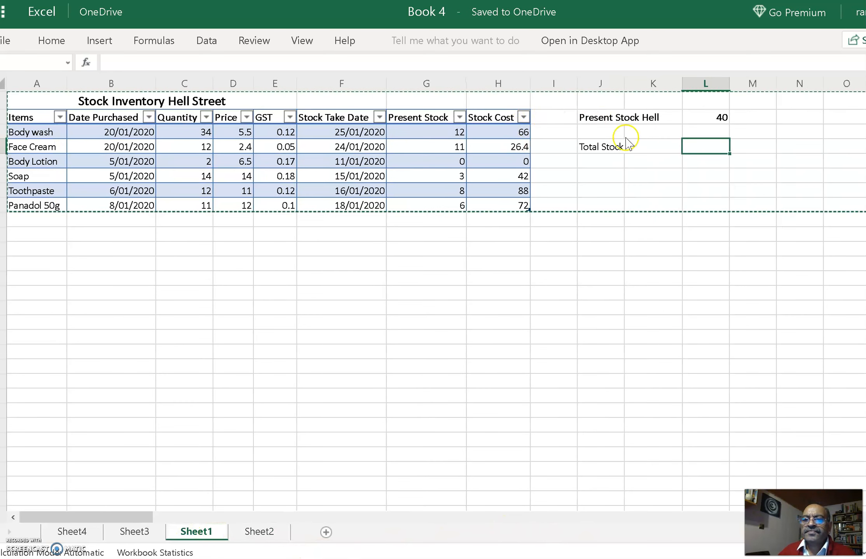
left_click(603, 150)
type("Total Stock")
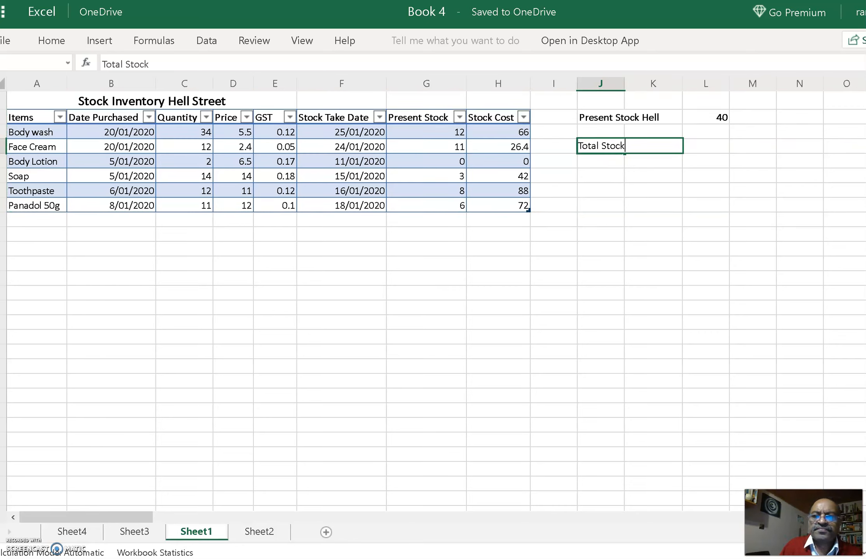
left_click(725, 266)
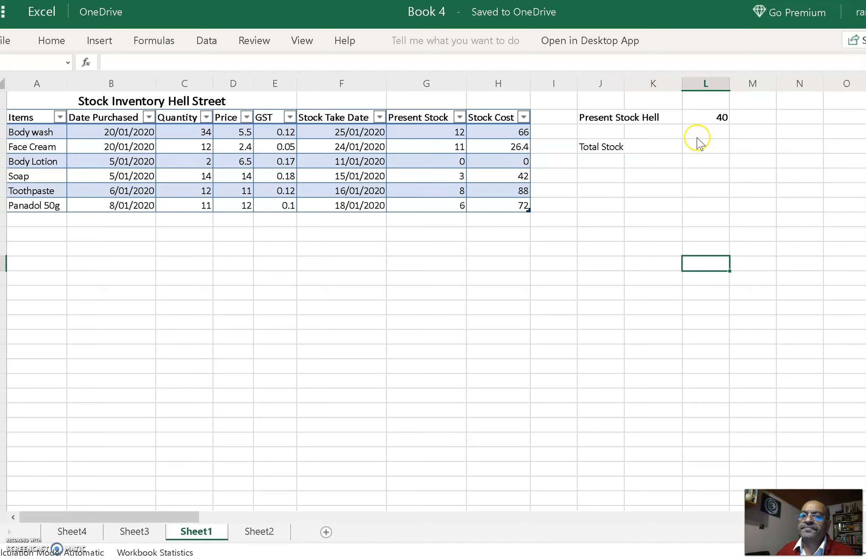
Build a SUM formula in cell L4 of Sheet1 that adds its cell L2 and the range L2:L4 on Sheet2.
left_click(701, 149)
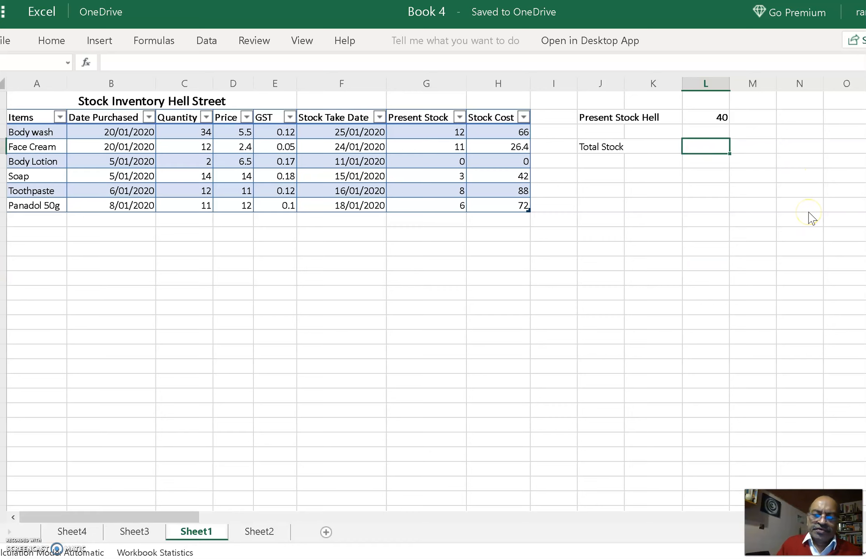
type("=SUM")
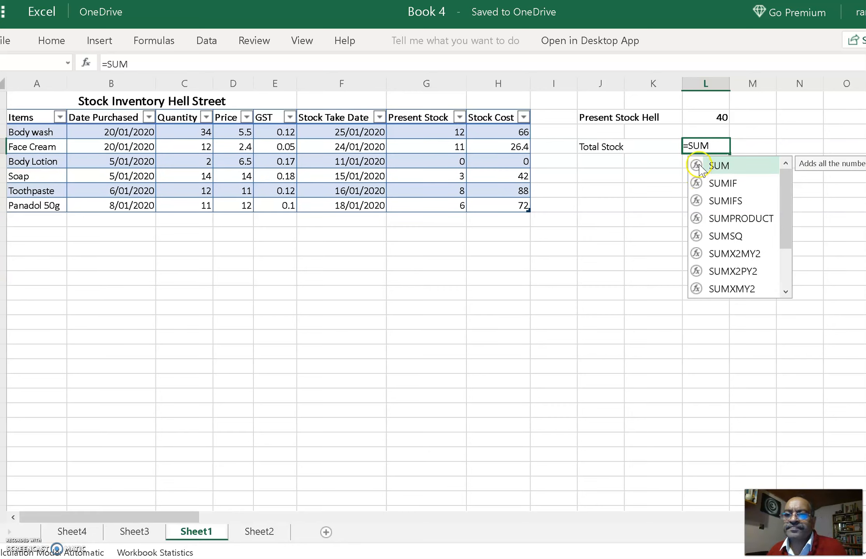
double_click(719, 167)
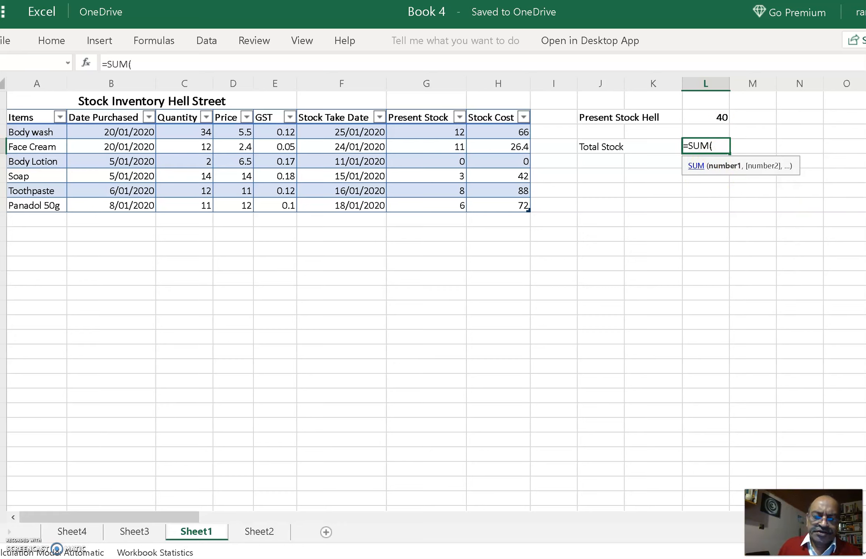
type("L")
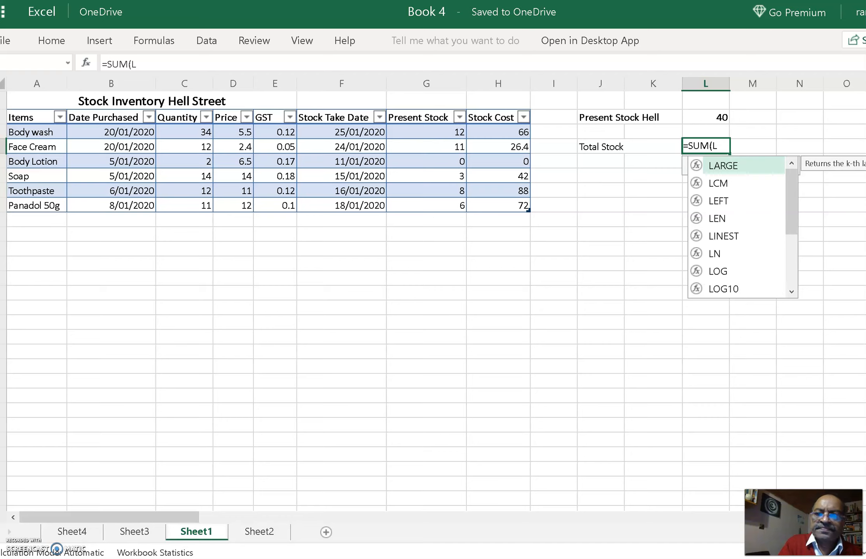
type("2,")
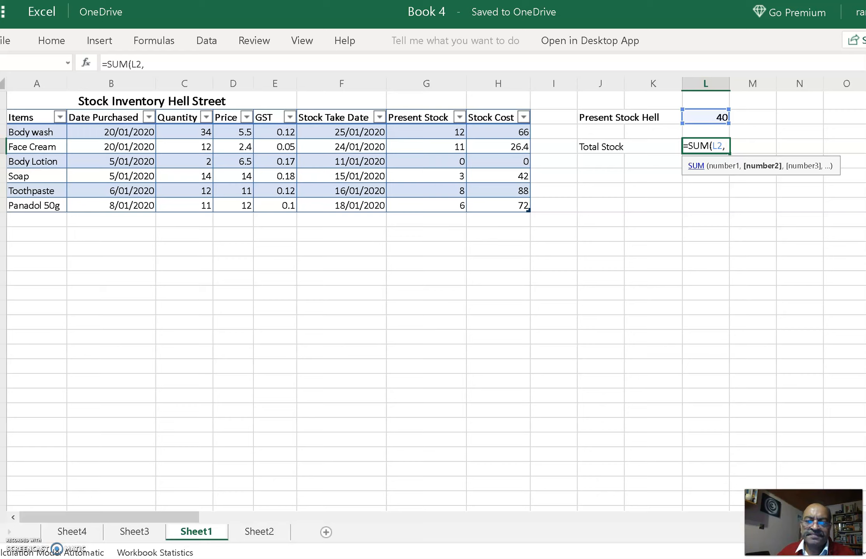
left_click(273, 535)
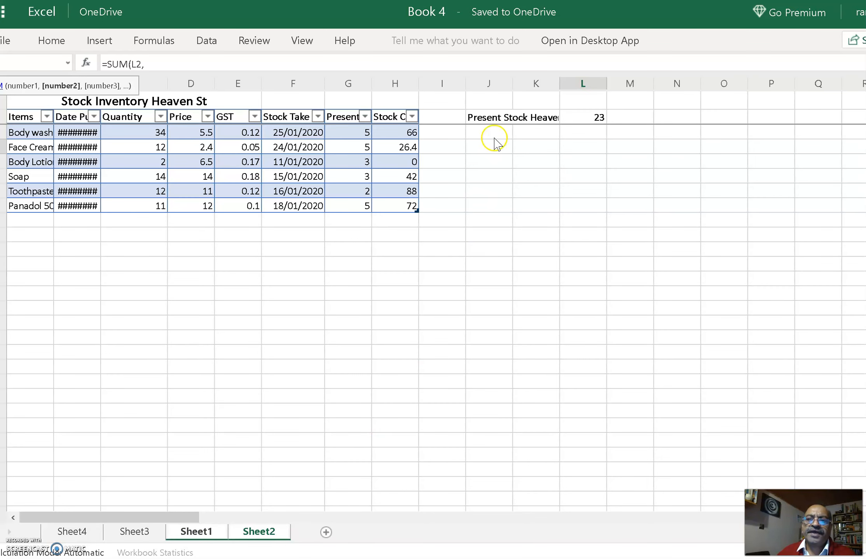
left_click_drag(591, 119, 587, 147)
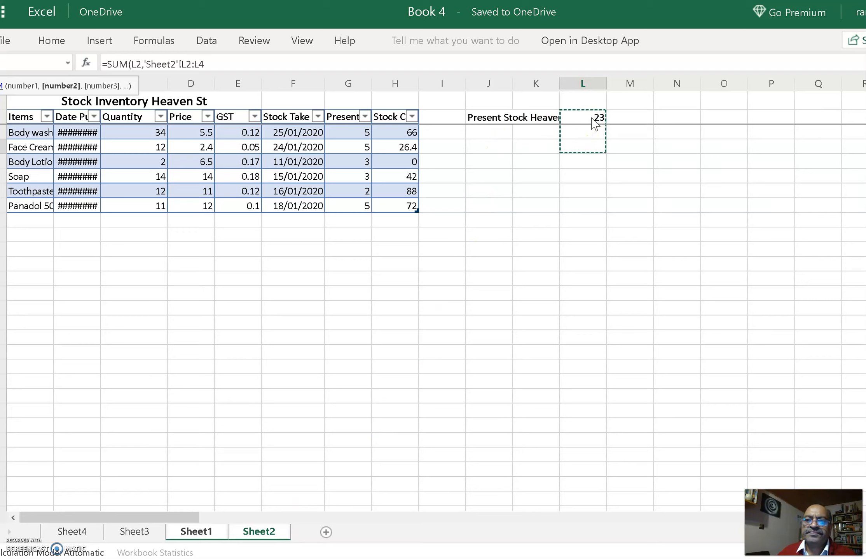
left_click(212, 539)
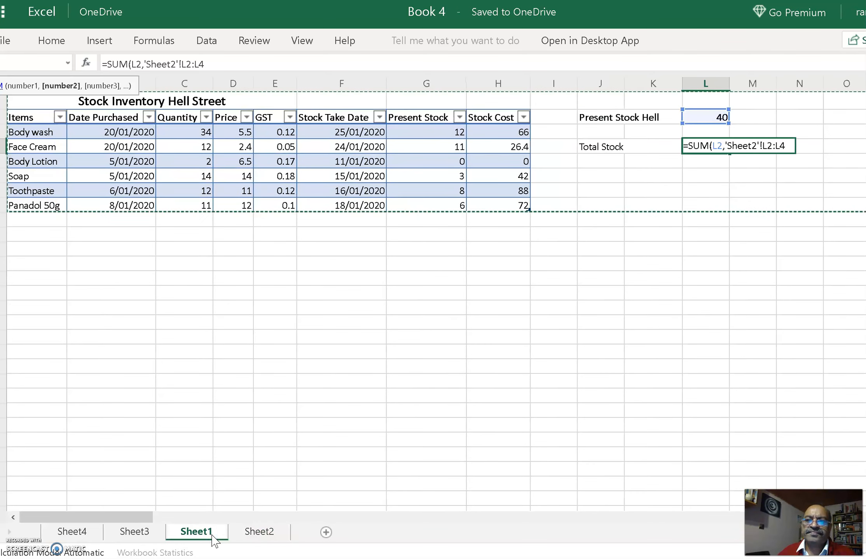
left_click(218, 539)
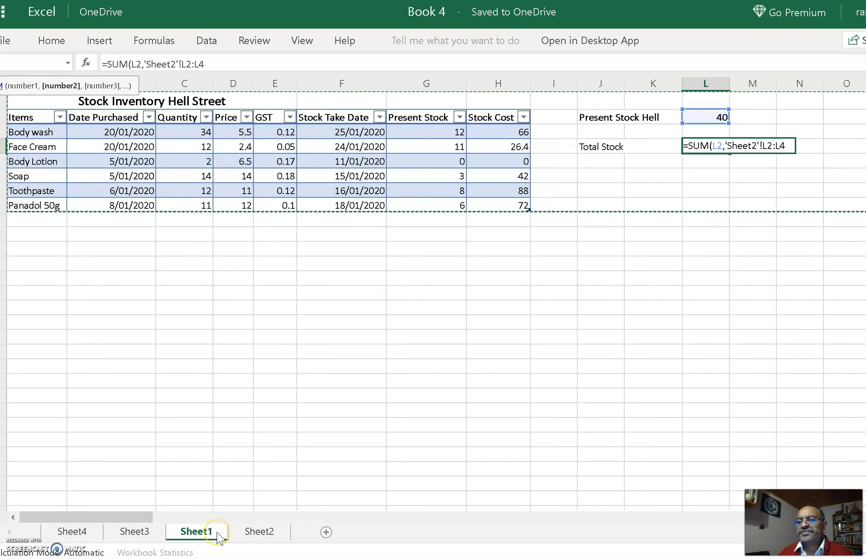
left_click(705, 155)
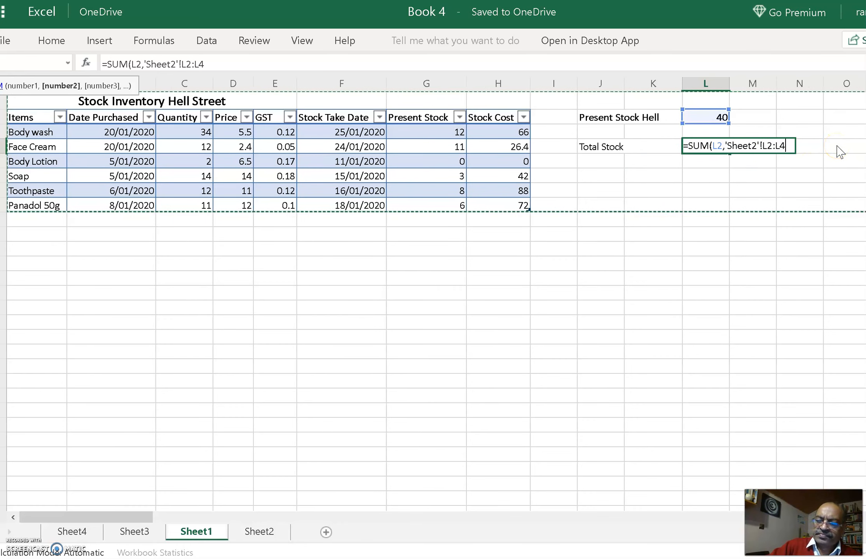
type(")")
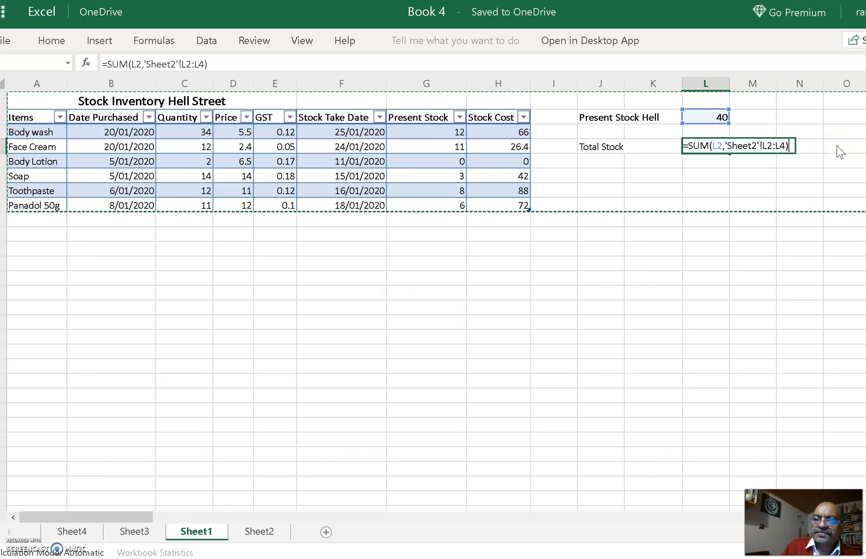